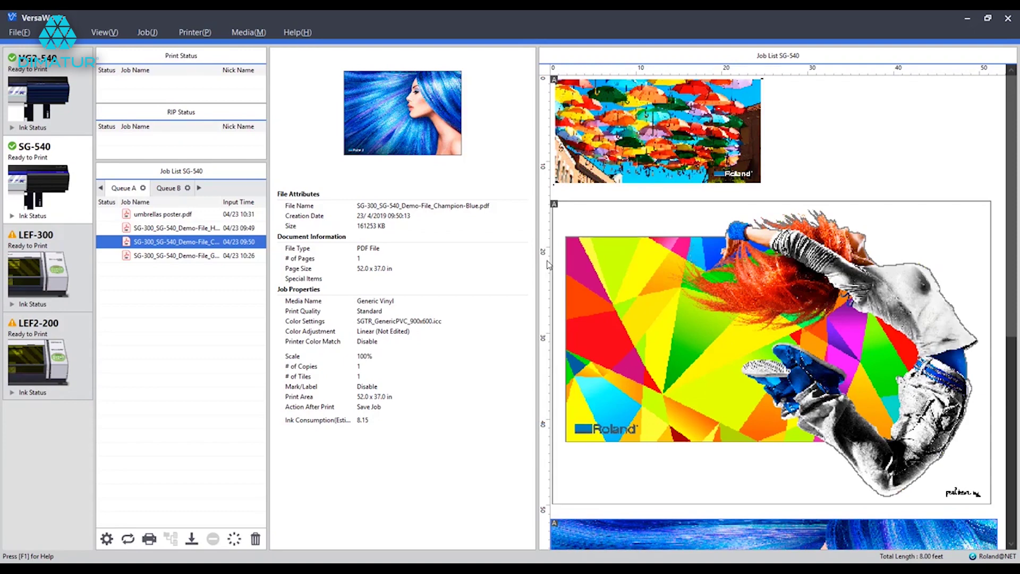
Step: Open the job settings of SG-300_SG-540_Demo-File_Champion-Blue.pdf in Queue A and get the media width from the printer
click(198, 231)
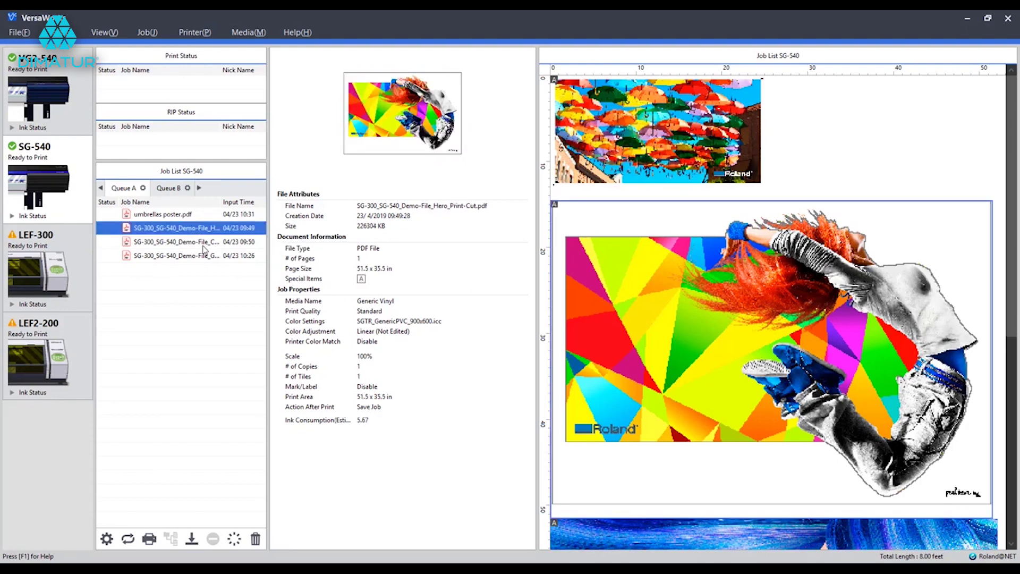
click(205, 245)
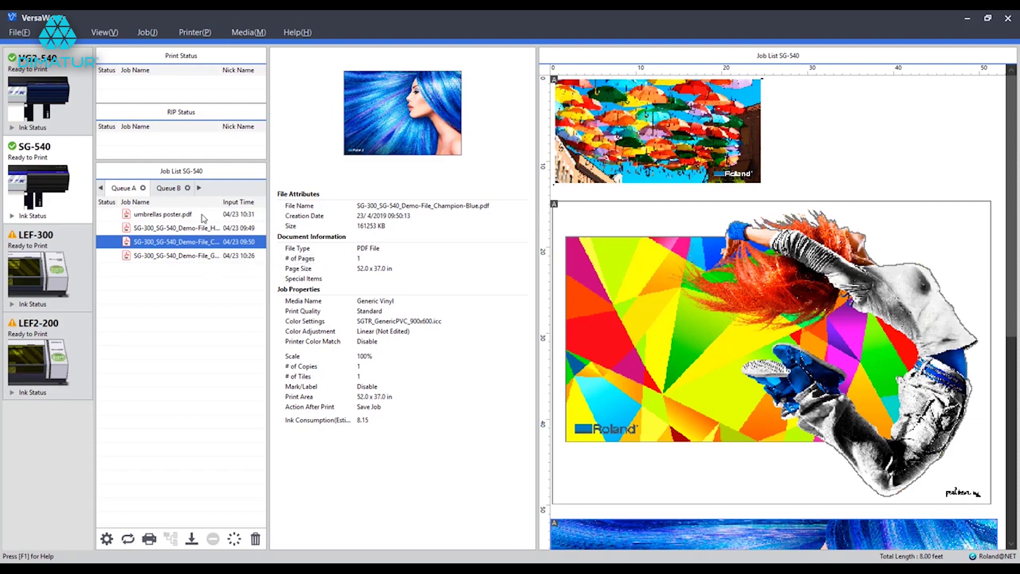
click(206, 230)
click(209, 243)
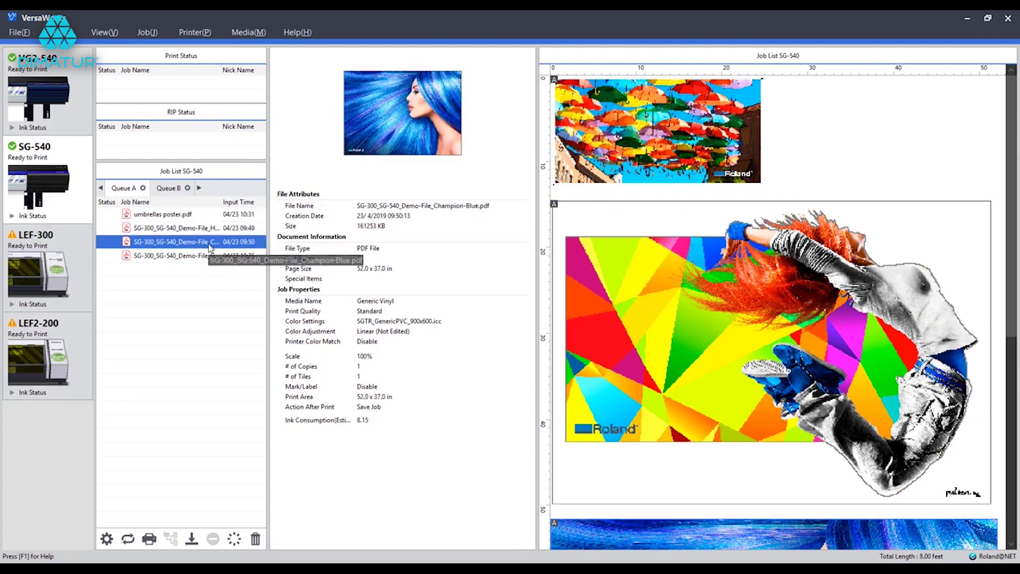
double_click(209, 242)
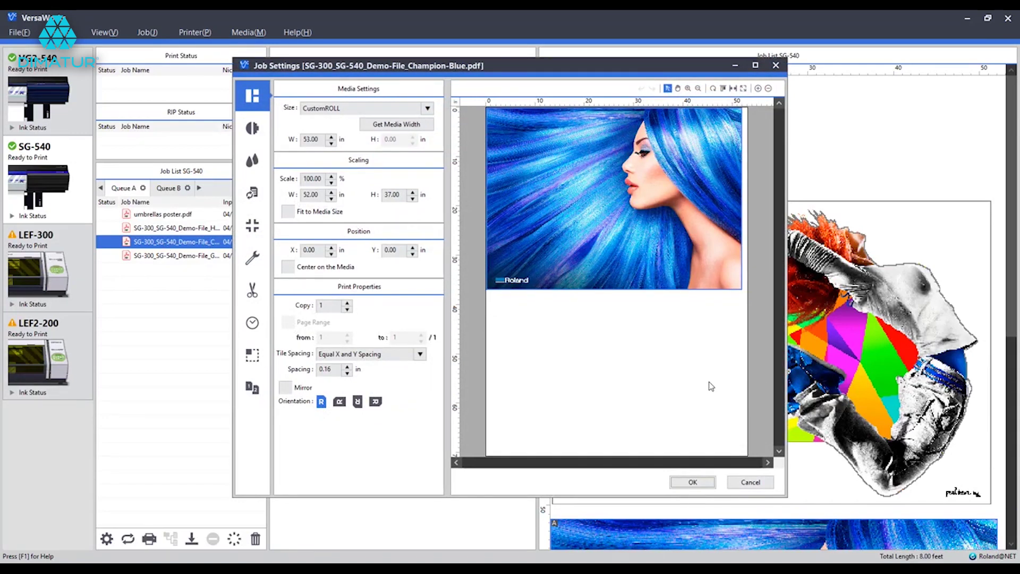
click(415, 131)
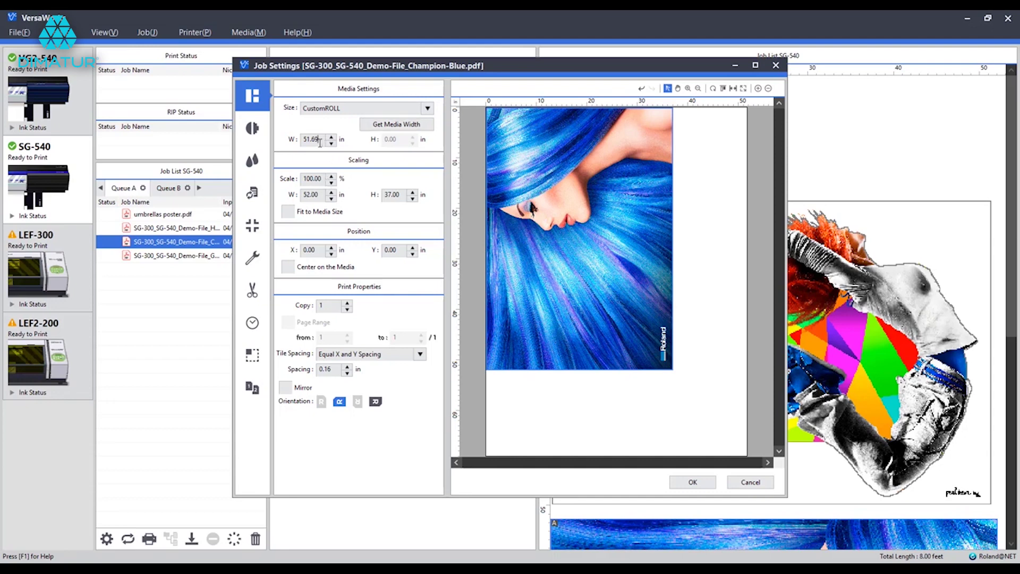
Step: Scale the Champion-Blue image proportionally to a height of 48 in
drag(319, 139, 292, 137)
drag(400, 195, 386, 196)
double_click(387, 195)
text(48)
key(Tab)
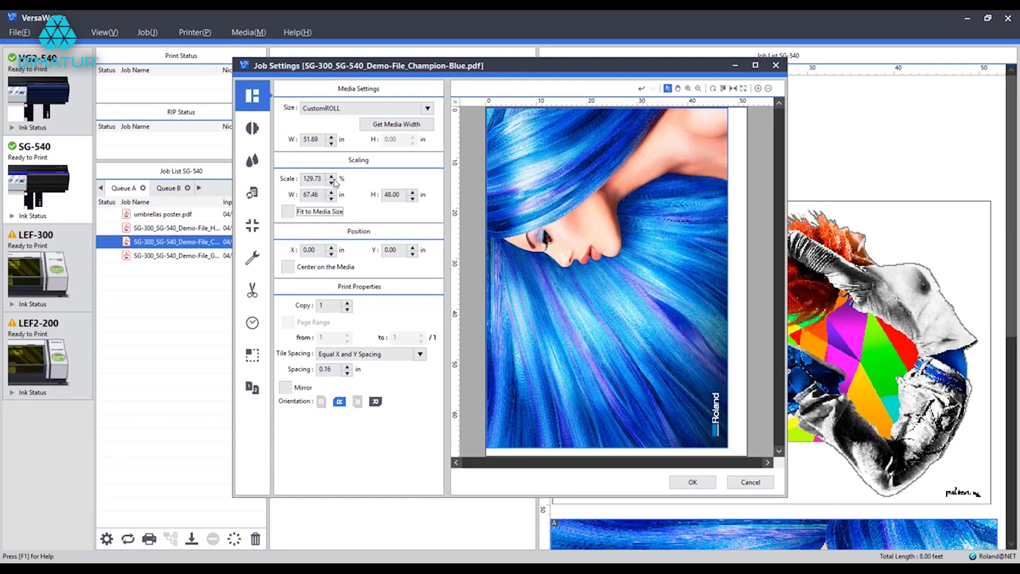
Step: Center the Champion-Blue image on the media and, after trying the 270-degree orientation, return it to 90 degrees
drag(324, 182, 301, 181)
click(287, 268)
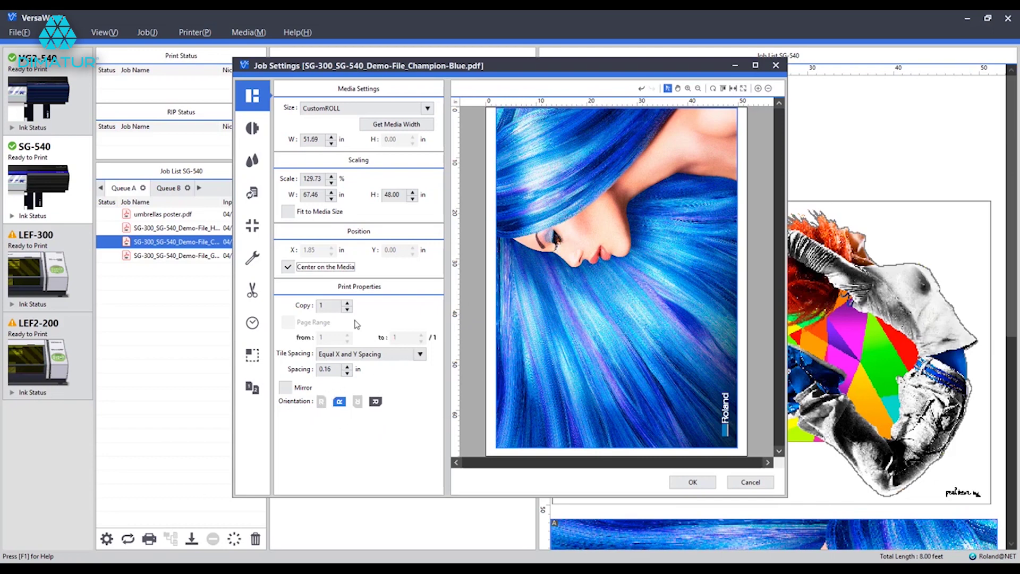
click(375, 401)
click(339, 402)
Step: Set the media type in the quality settings to LBV2 : Light-Weight Banner Vinyl (ESM)
click(252, 129)
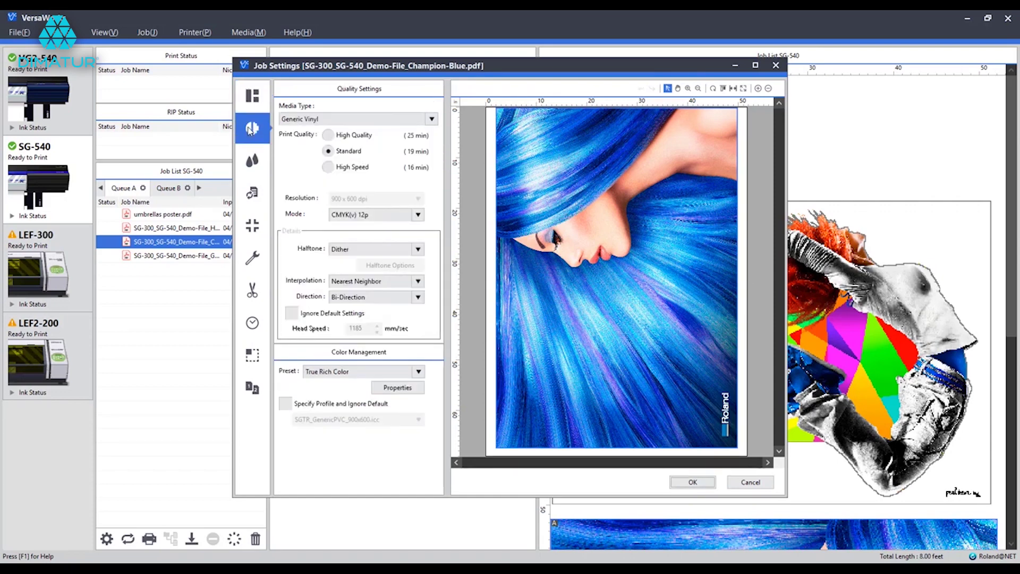
click(317, 120)
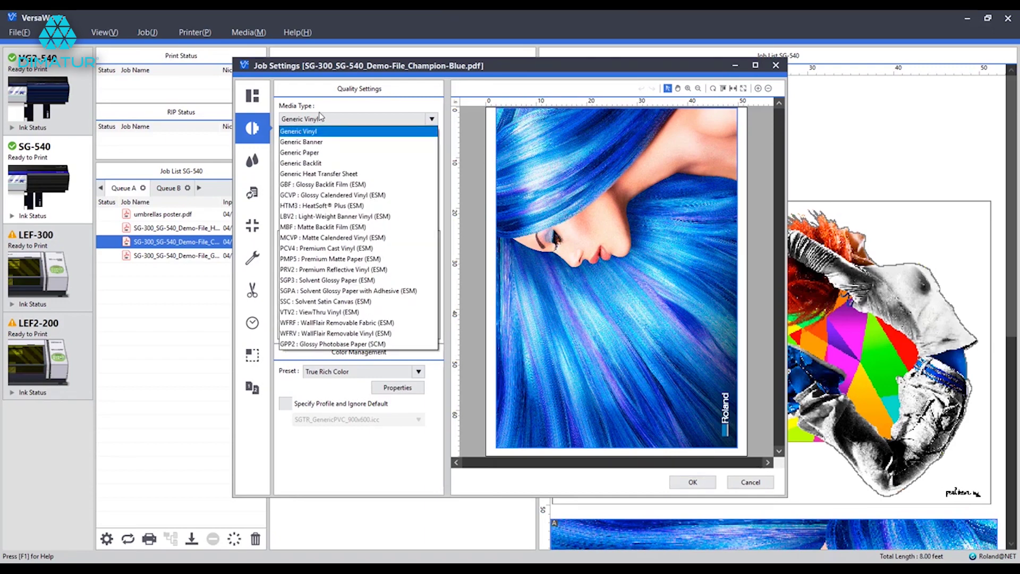
click(337, 217)
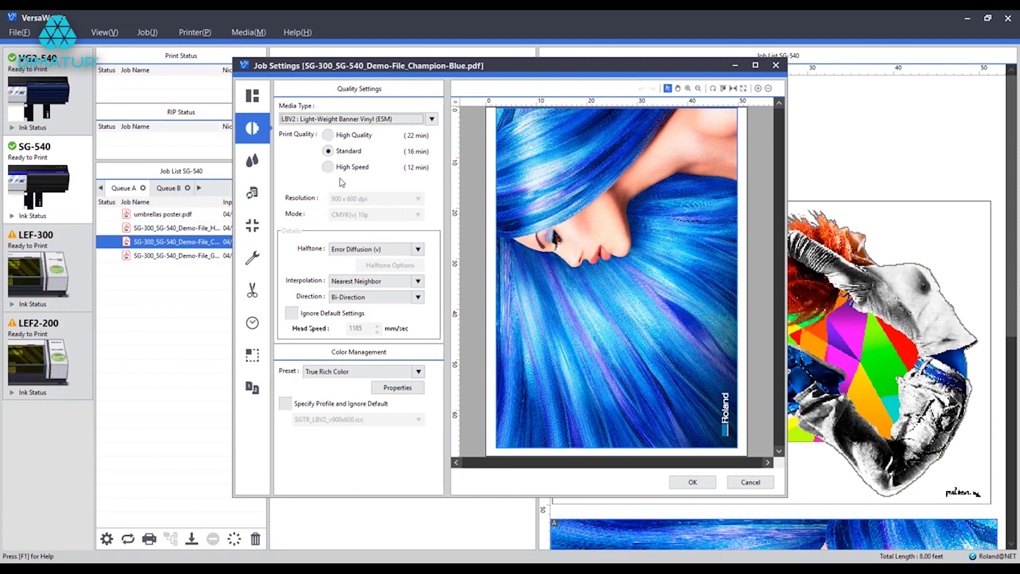
Step: Add Trim Marks to the Champion-Blue job and accept its job settings
click(265, 225)
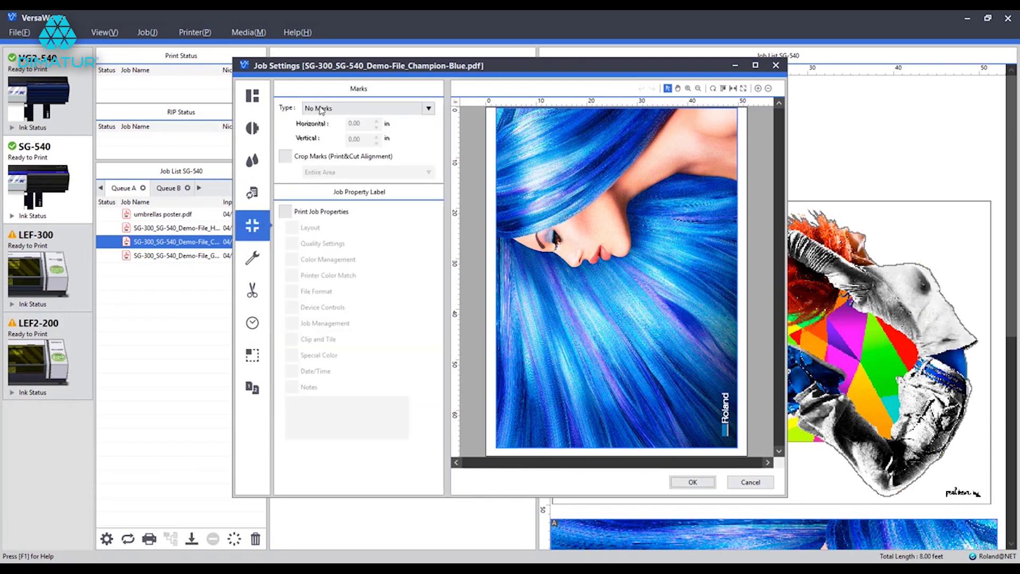
click(355, 112)
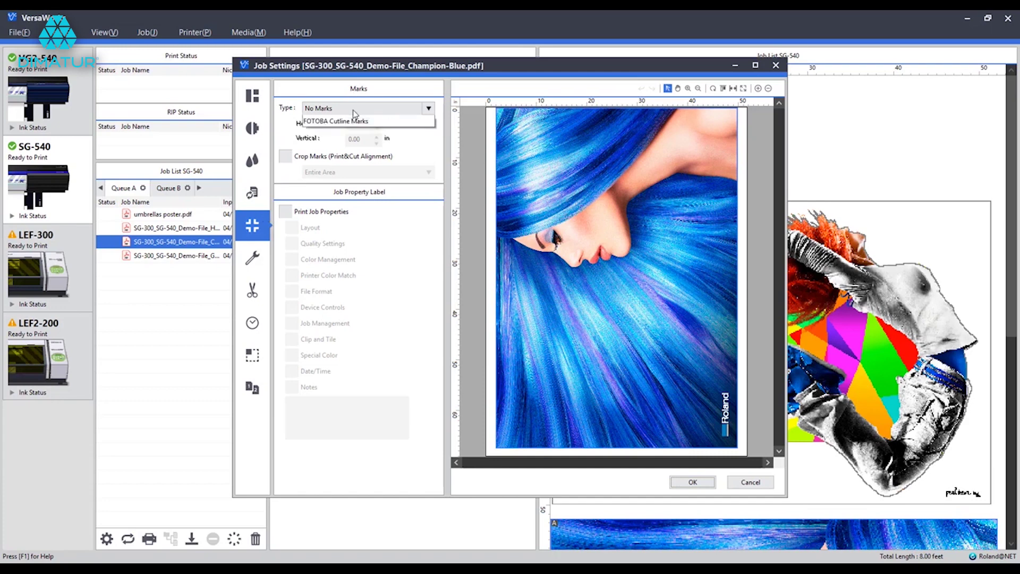
click(351, 133)
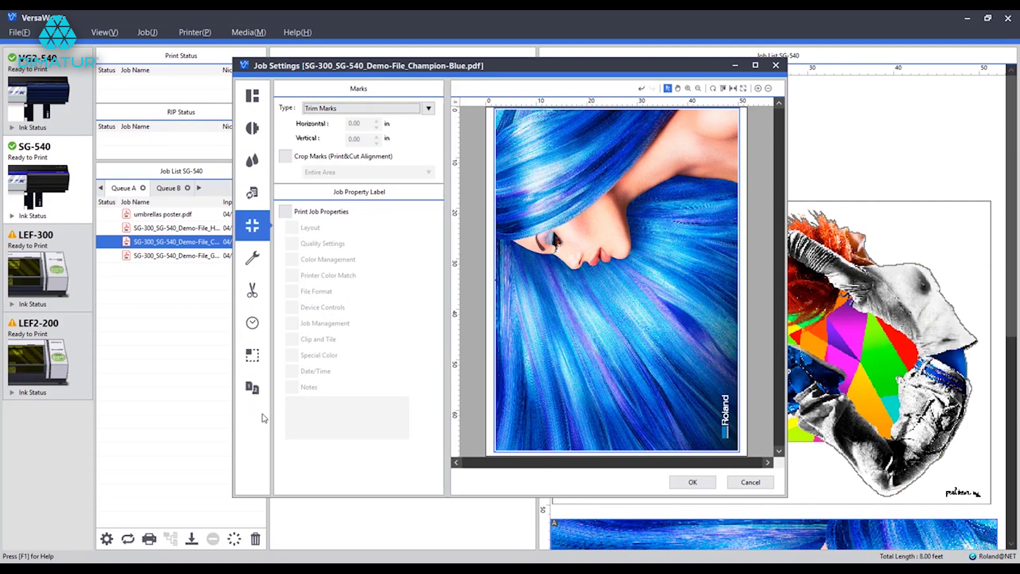
click(693, 481)
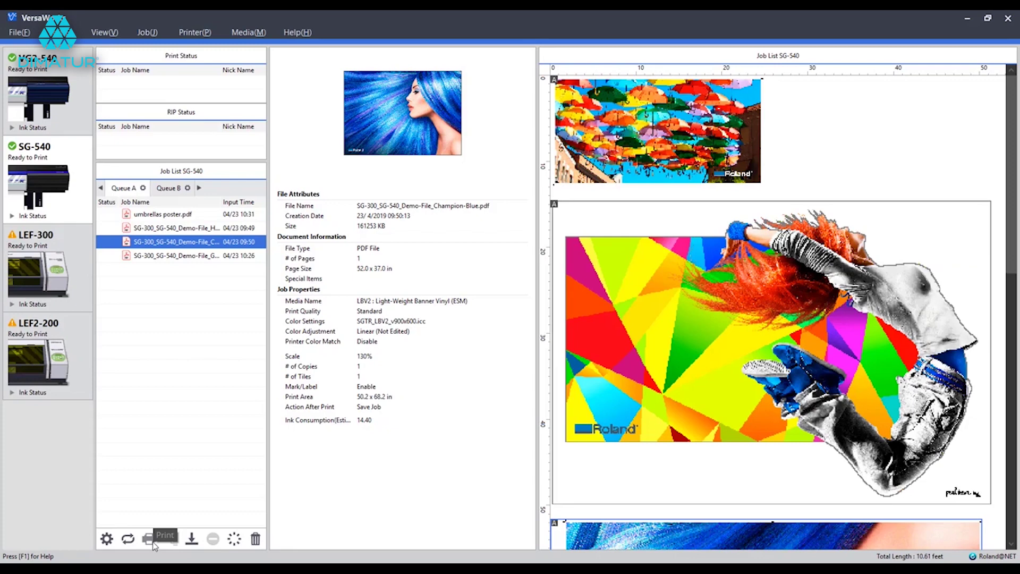
Step: Open the job settings of SG-300_SG-540_Demo-File_Graffitti-Decal.pdf and get the media width from the printer
click(189, 257)
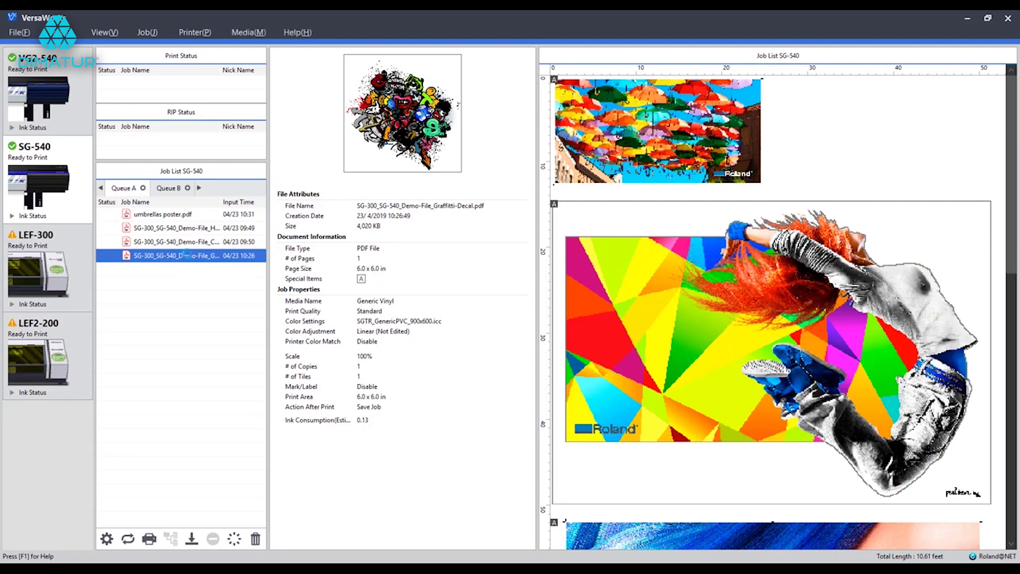
double_click(186, 255)
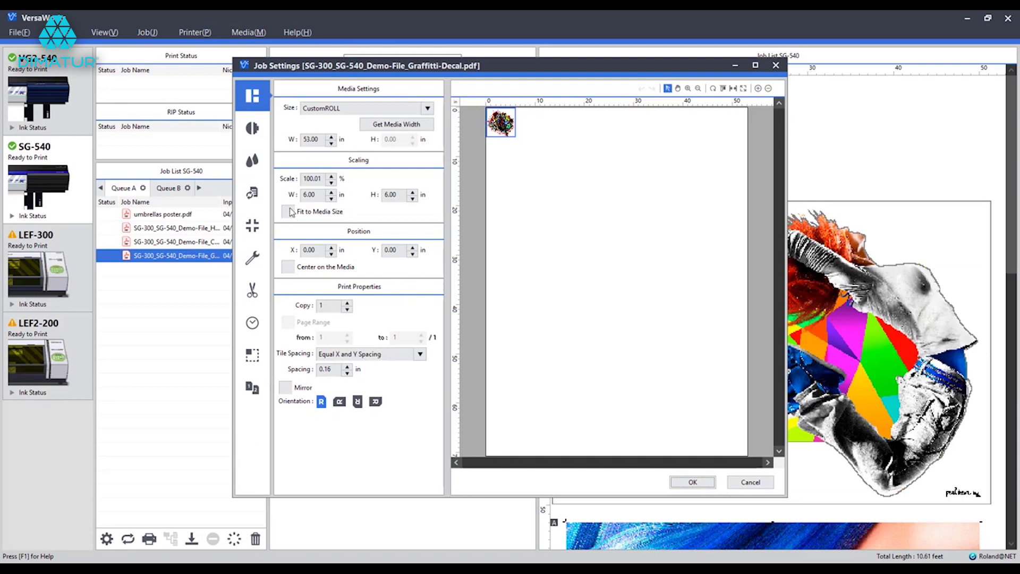
click(399, 124)
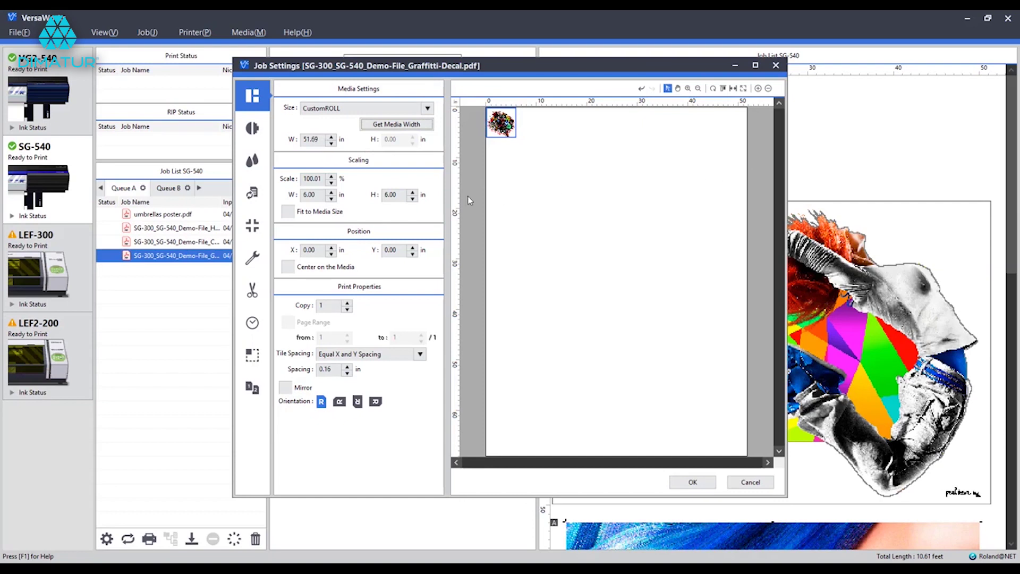
double_click(320, 139)
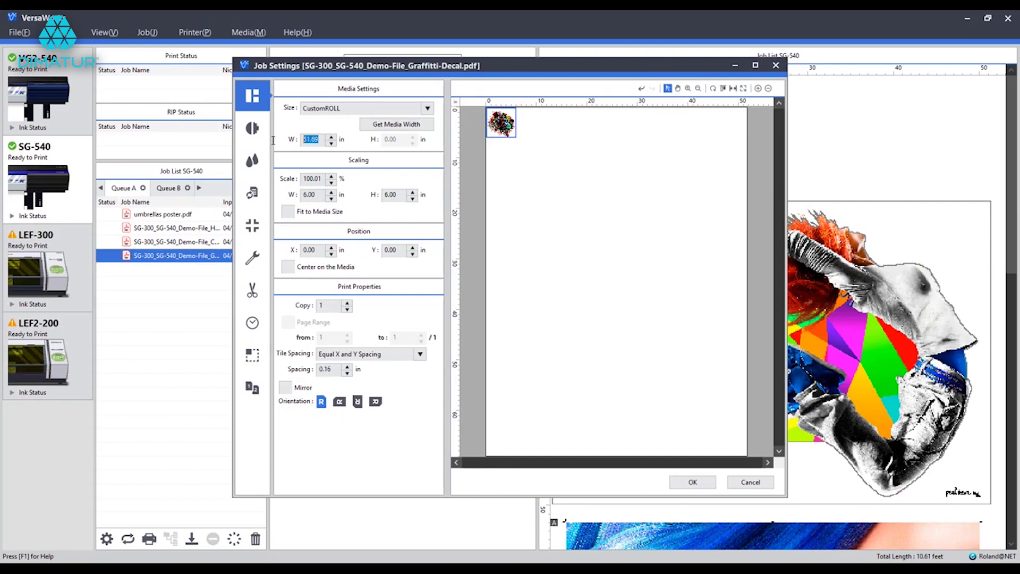
click(510, 157)
Step: Scale the graffiti decal to 3.5 in wide and set the number of copies to 50
double_click(309, 195)
text(3.5)
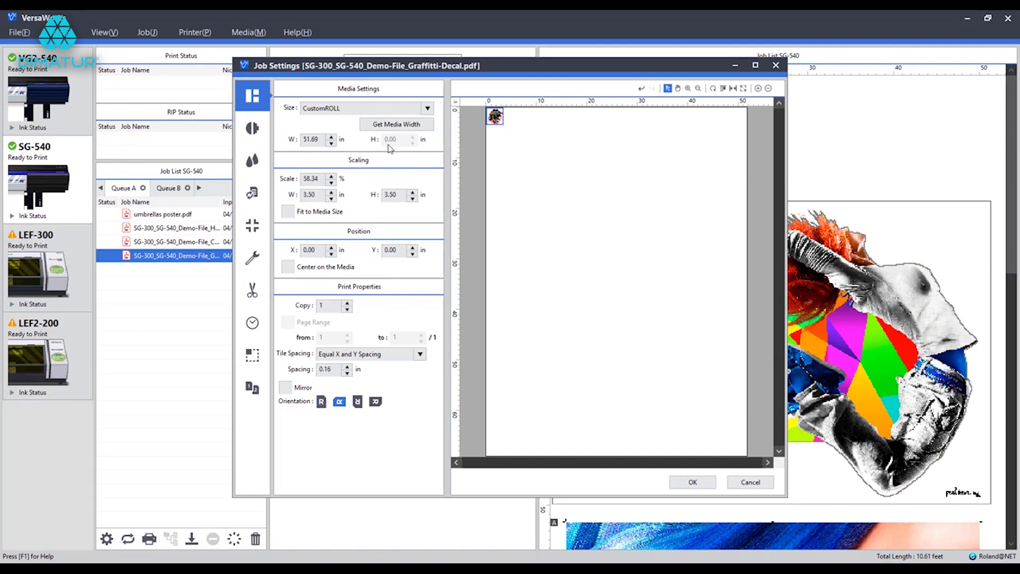
click(533, 160)
click(494, 118)
key(Tab)
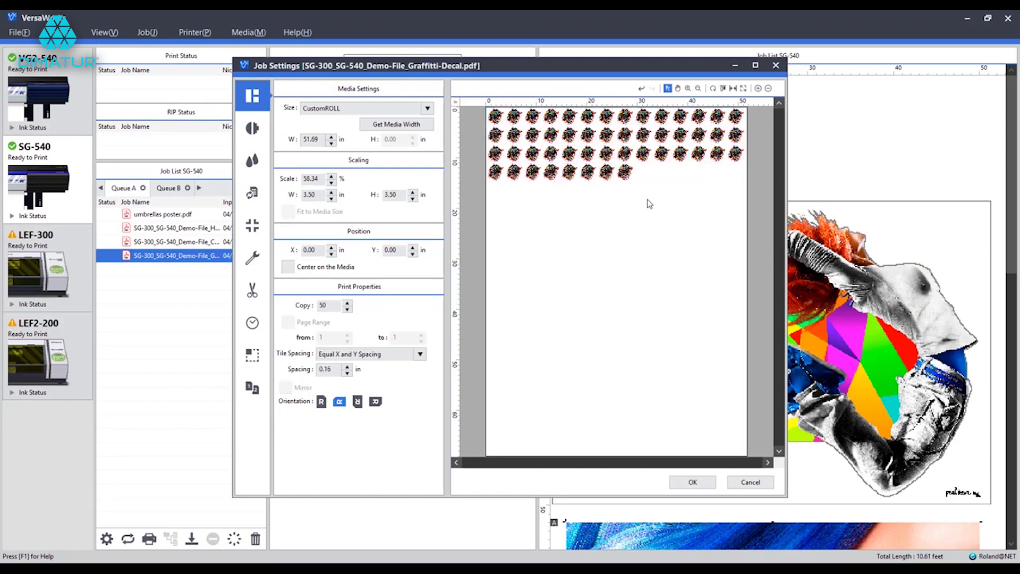
click(649, 204)
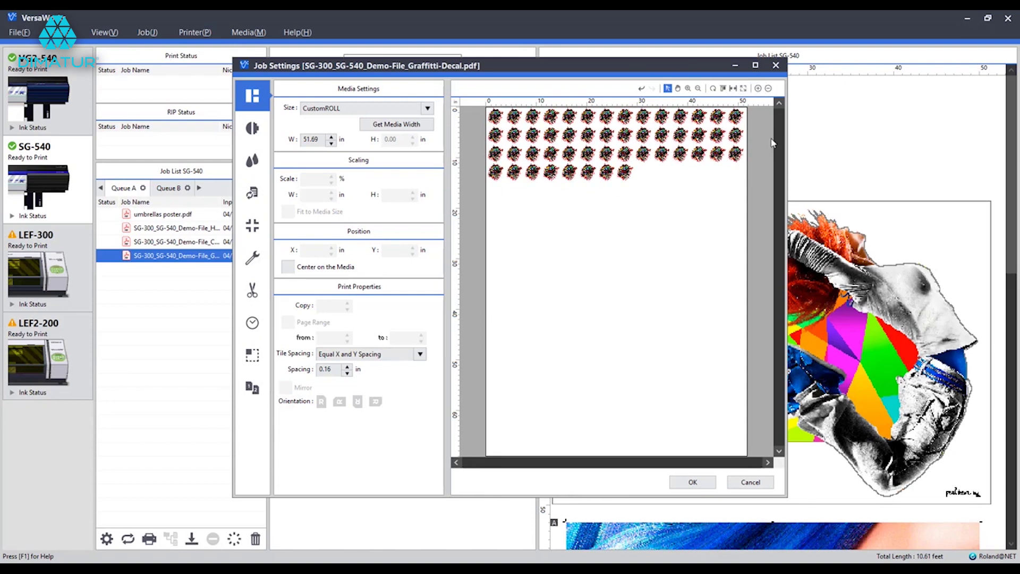
Step: Raise the decal's number of copies to 56 and accept its job settings
click(628, 174)
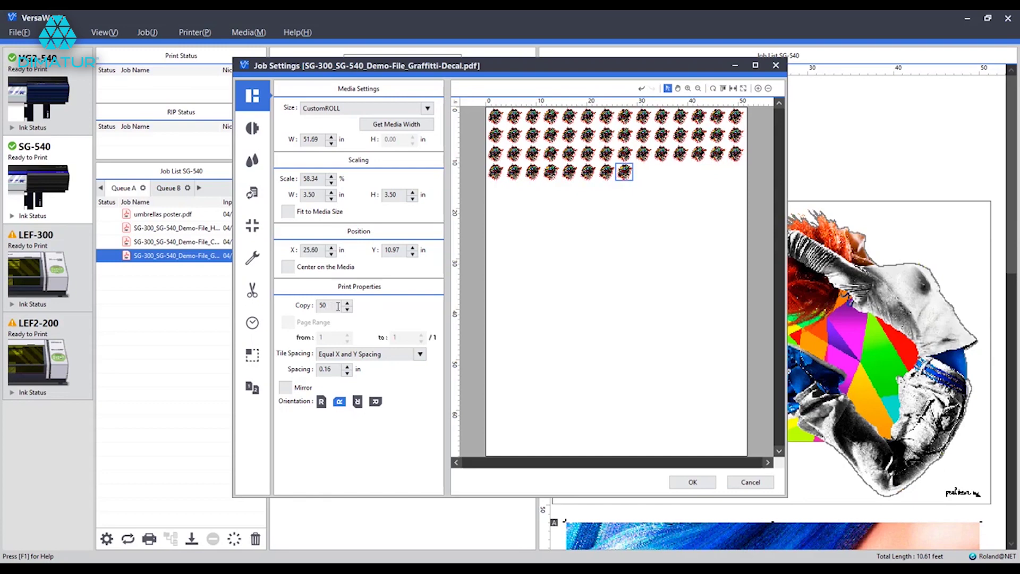
key(BackSpace)
text(6)
key(Return)
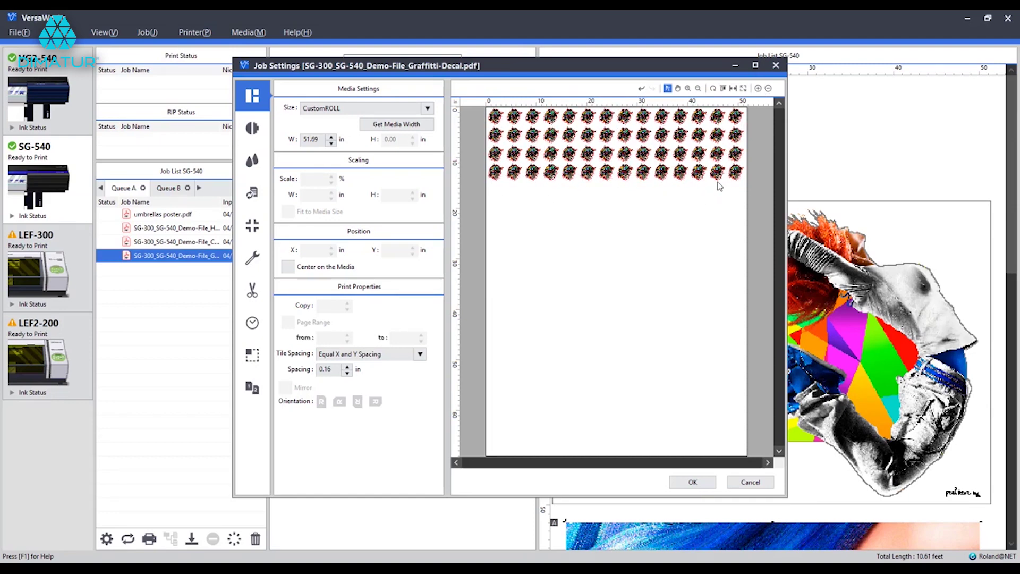
click(691, 484)
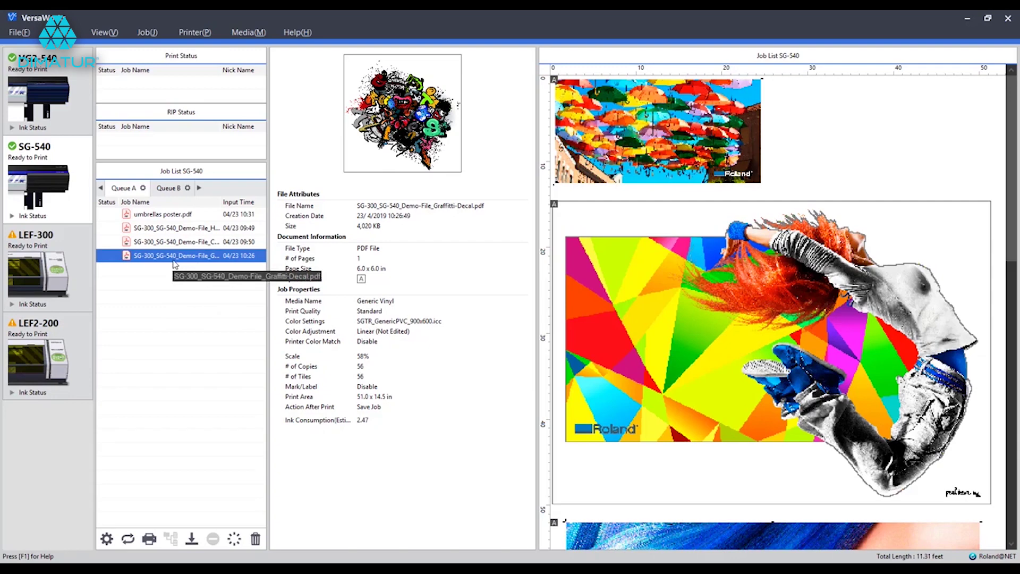
Step: In the job settings of umbrellas poster.pdf, tile by Number of Tiles and extend the clipping area to the full 24 by 32 in image
click(147, 214)
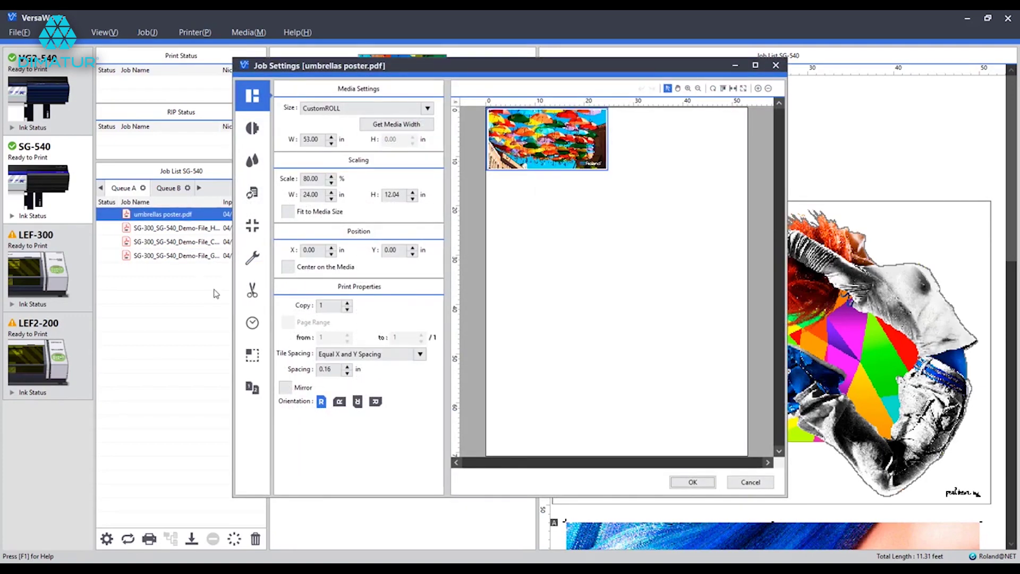
click(250, 350)
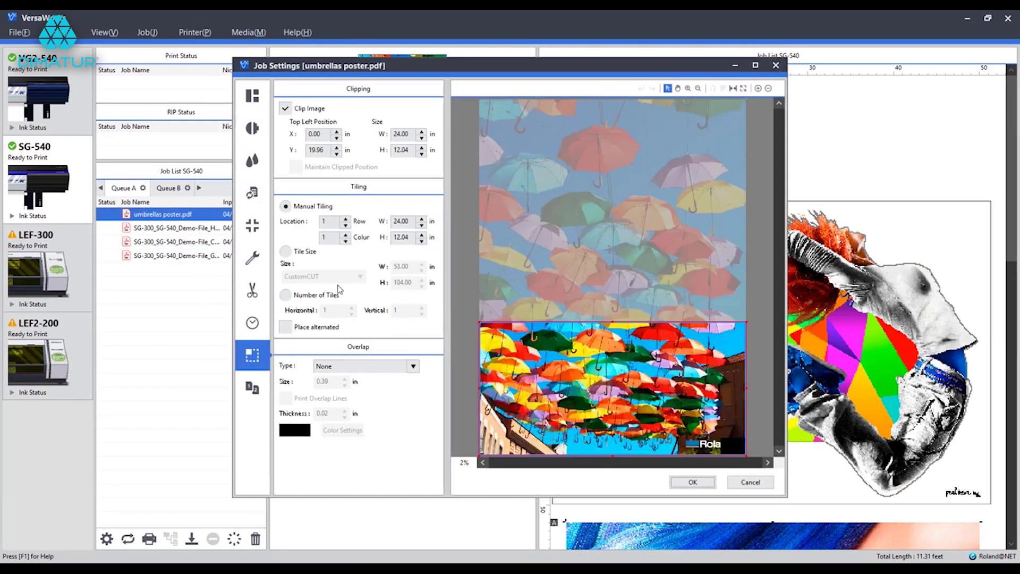
click(289, 298)
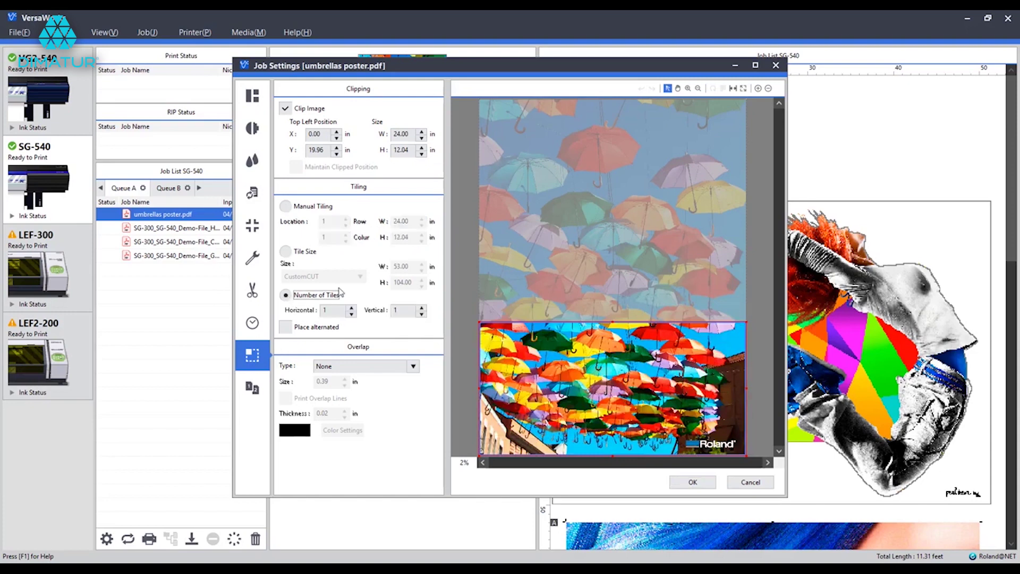
click(292, 208)
click(287, 296)
drag(612, 319, 613, 101)
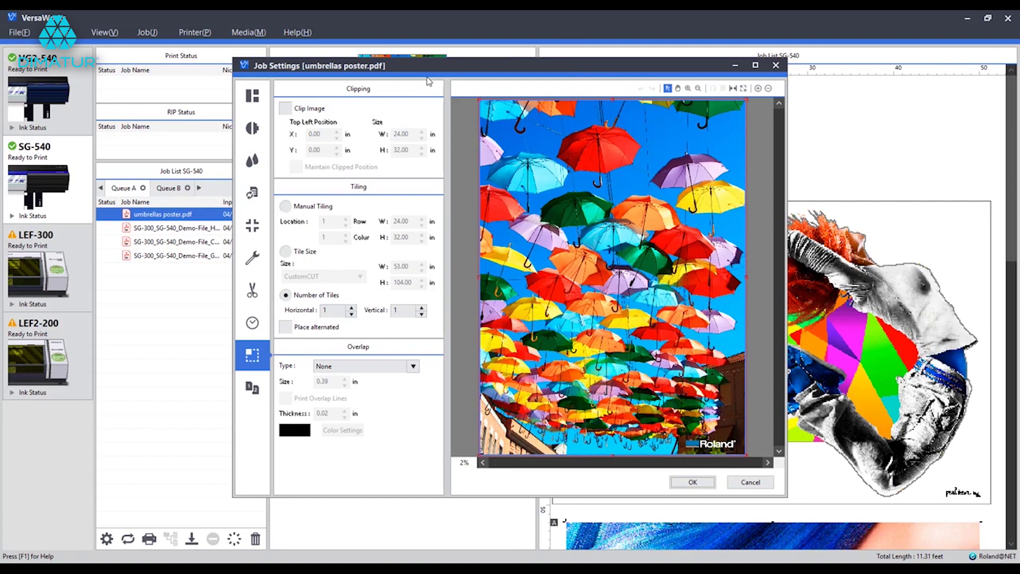
Step: Get the media width from the printer for the umbrellas poster and rotate the poster 180 degrees
click(254, 95)
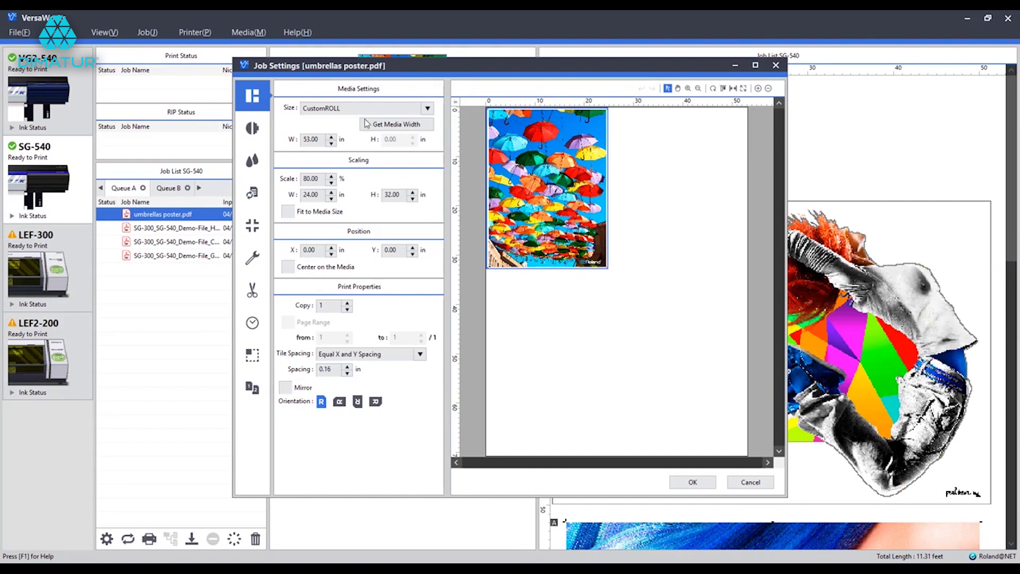
click(381, 131)
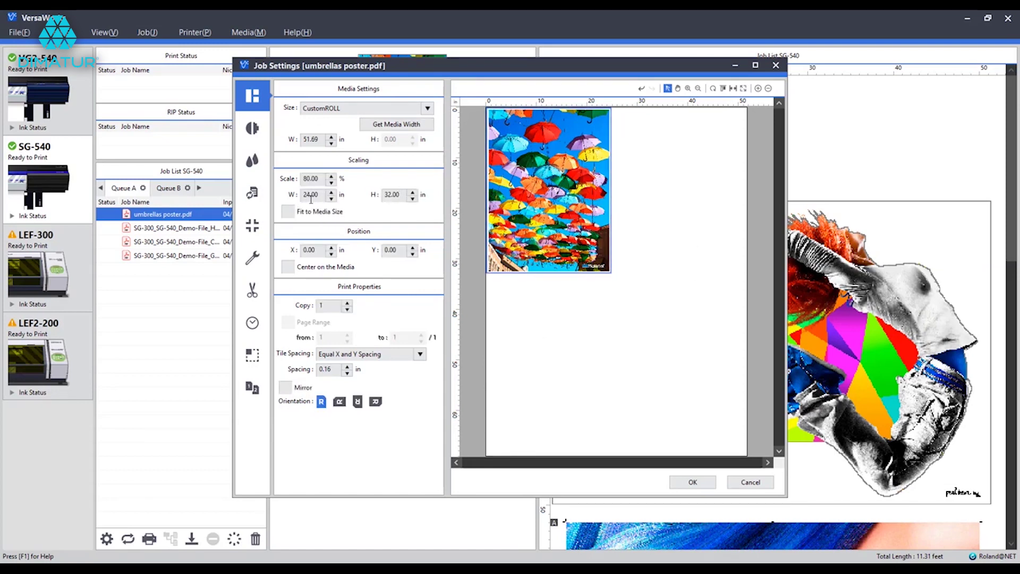
drag(320, 194, 303, 200)
click(357, 401)
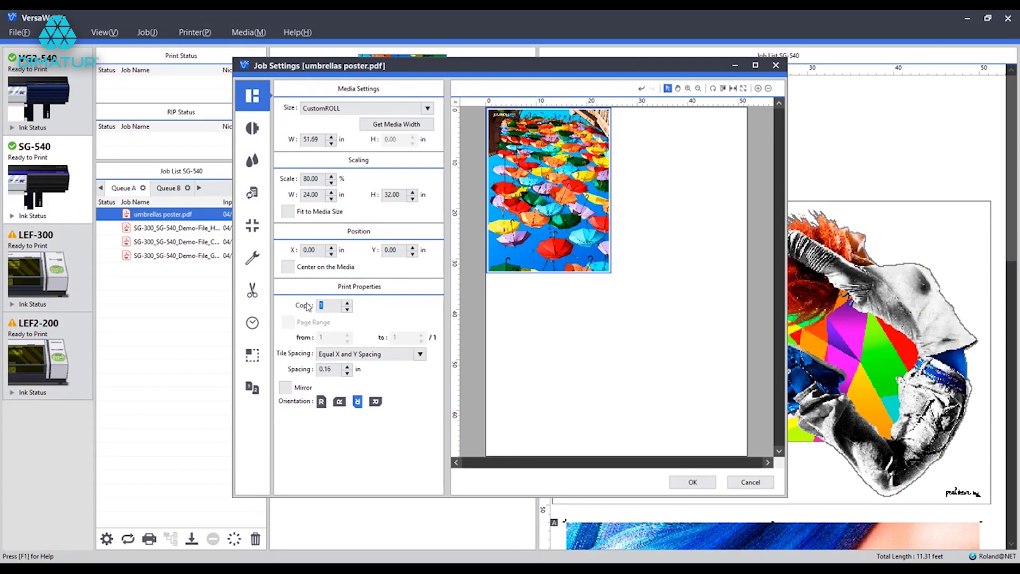
Step: Lay out 4 copies of the umbrellas poster centered on the media and show the job's marks settings
text(4)
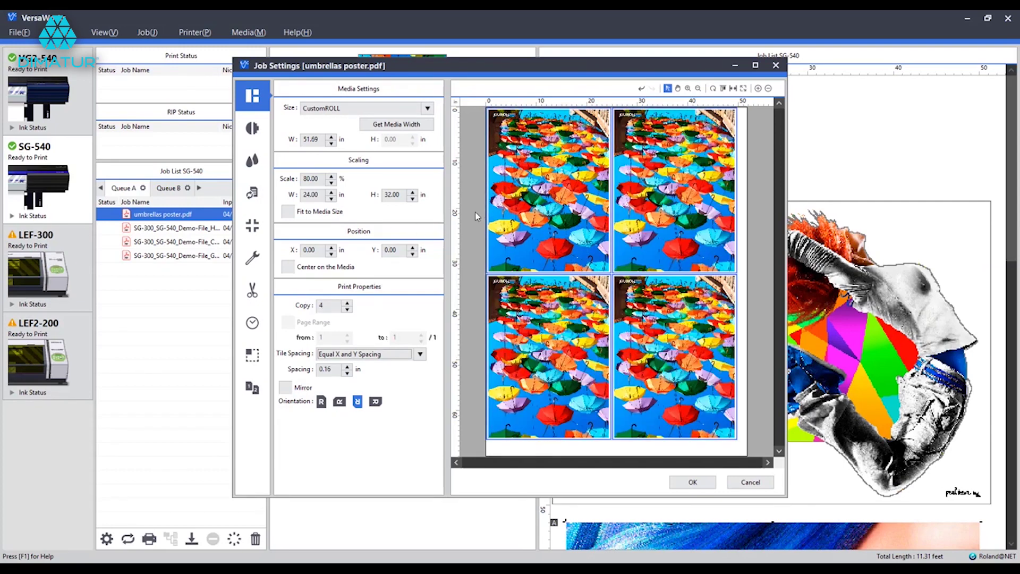
click(469, 220)
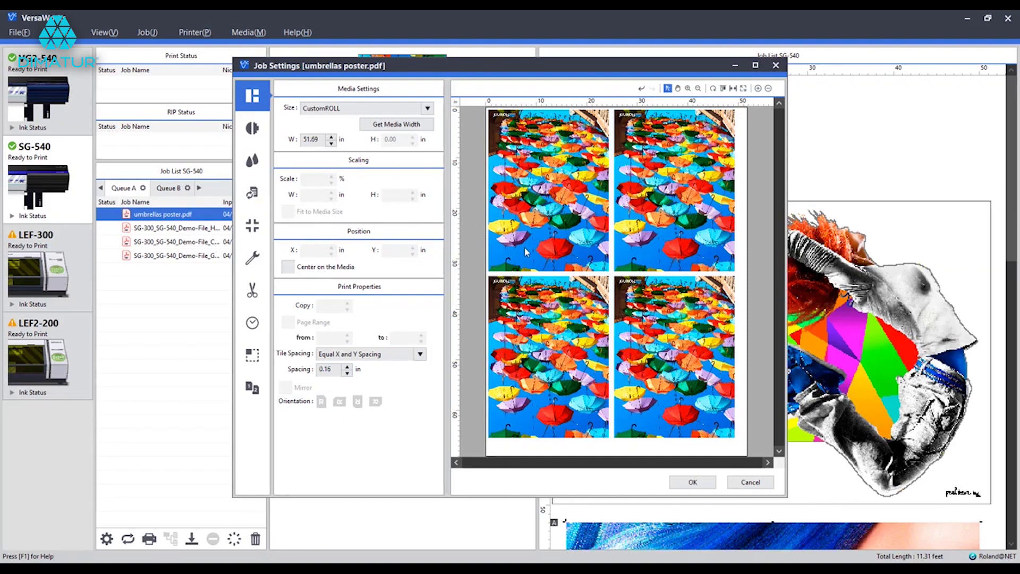
click(288, 268)
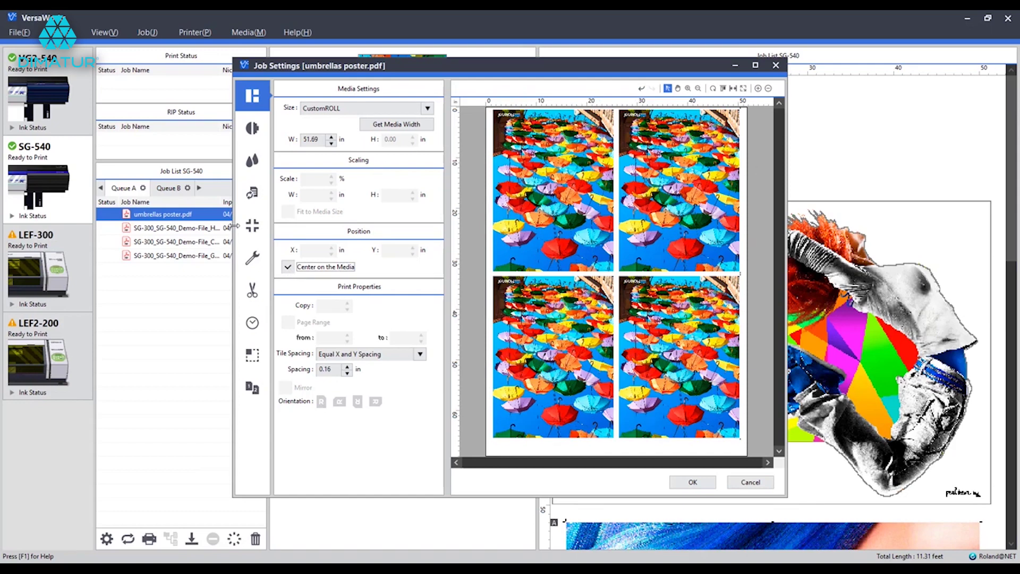
click(253, 227)
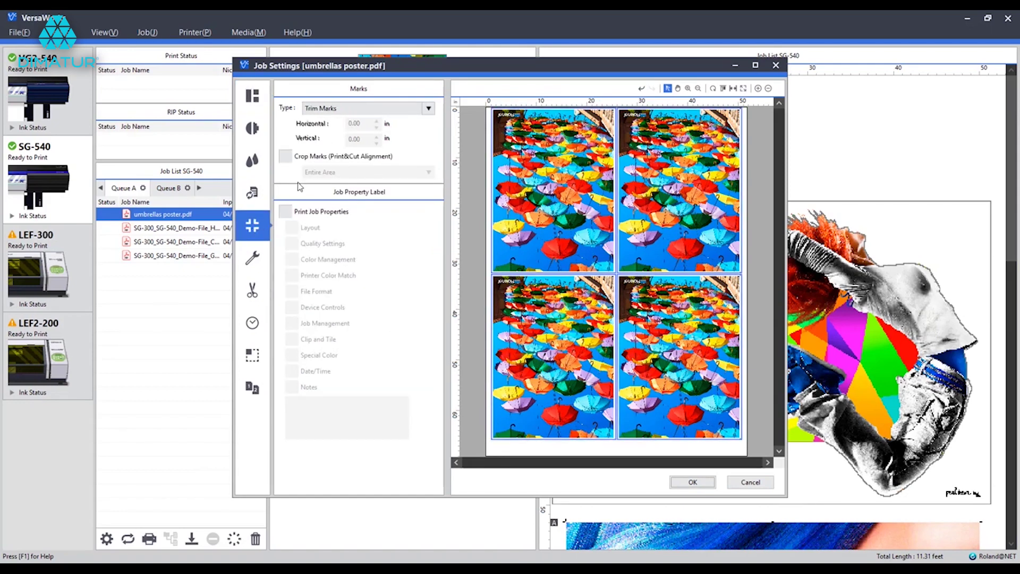
Step: Switch the umbrellas poster's marks type to No Marks to compare the layout without trim marks
click(402, 112)
click(401, 115)
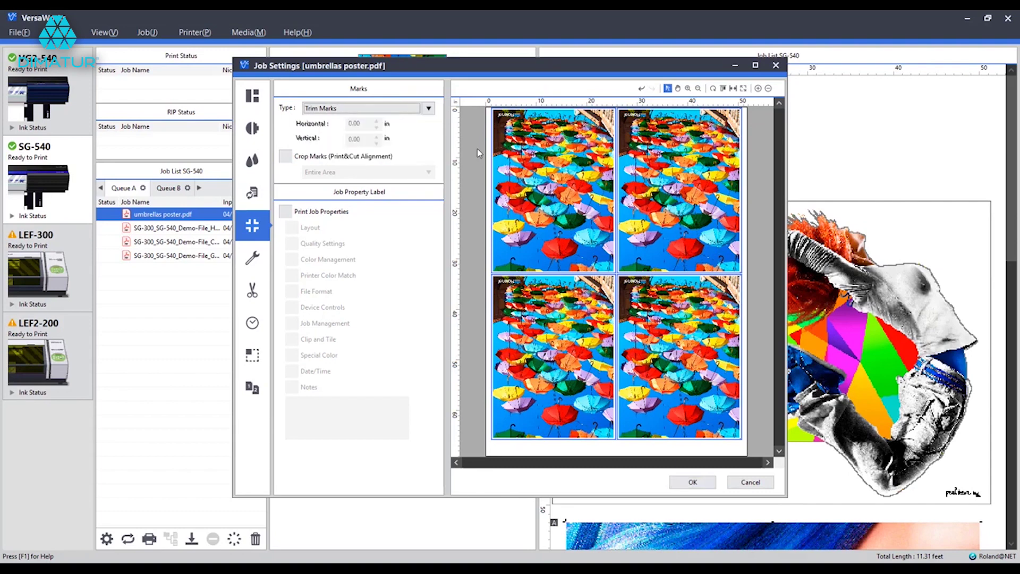
click(428, 109)
click(366, 116)
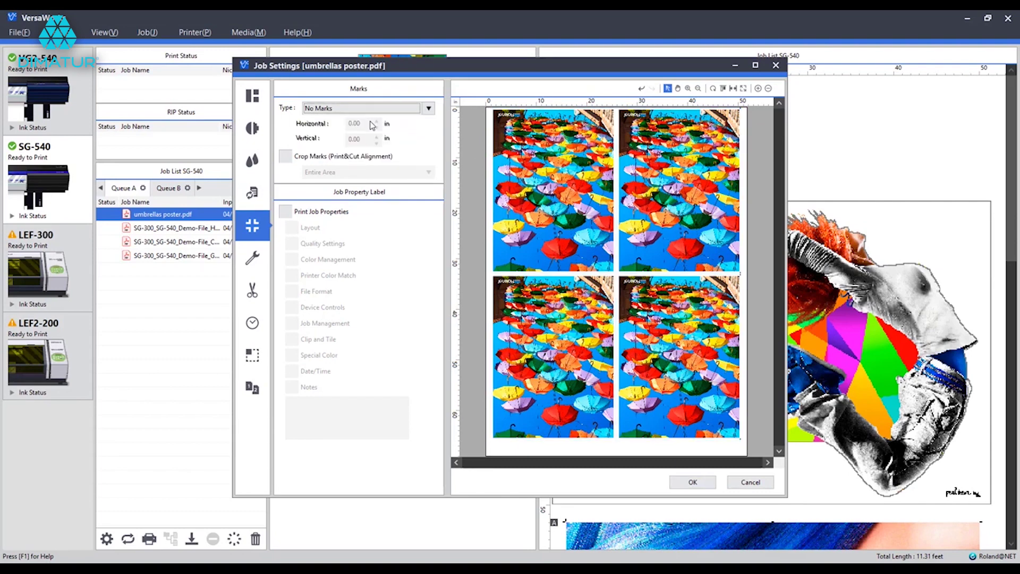
Step: Set the umbrellas poster's marks type to Trim Marks and accept its job settings
click(415, 110)
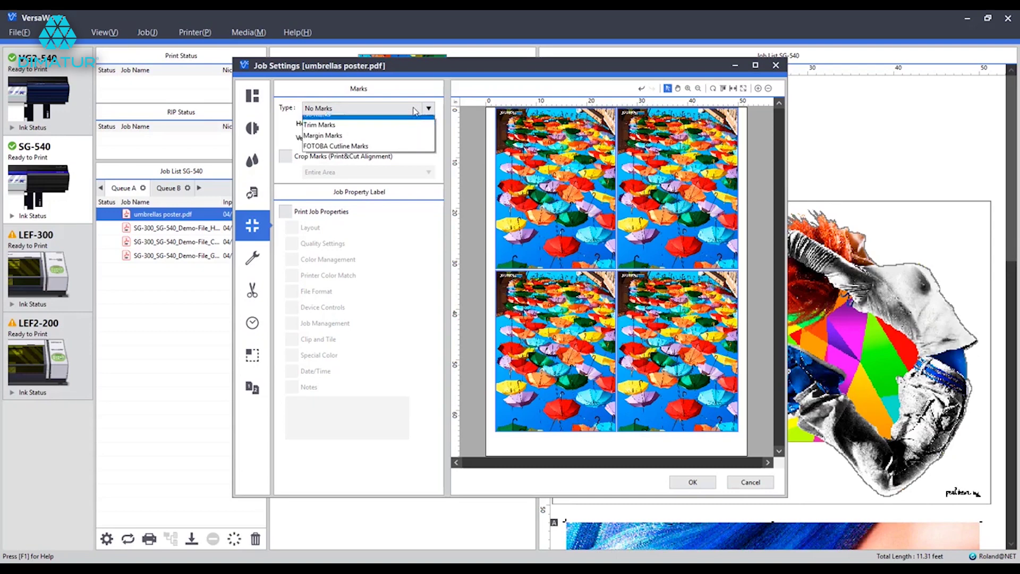
click(378, 130)
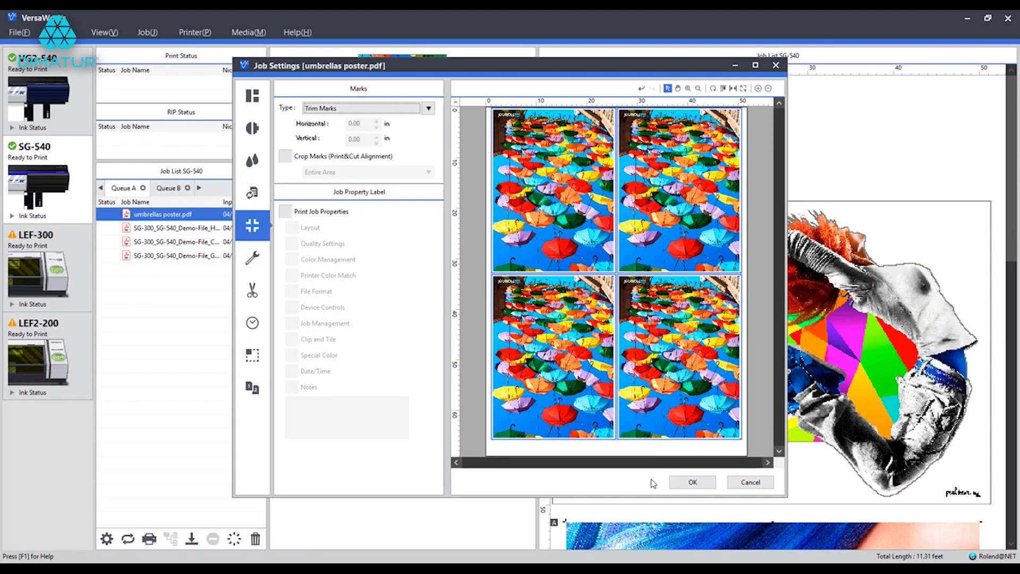
click(690, 482)
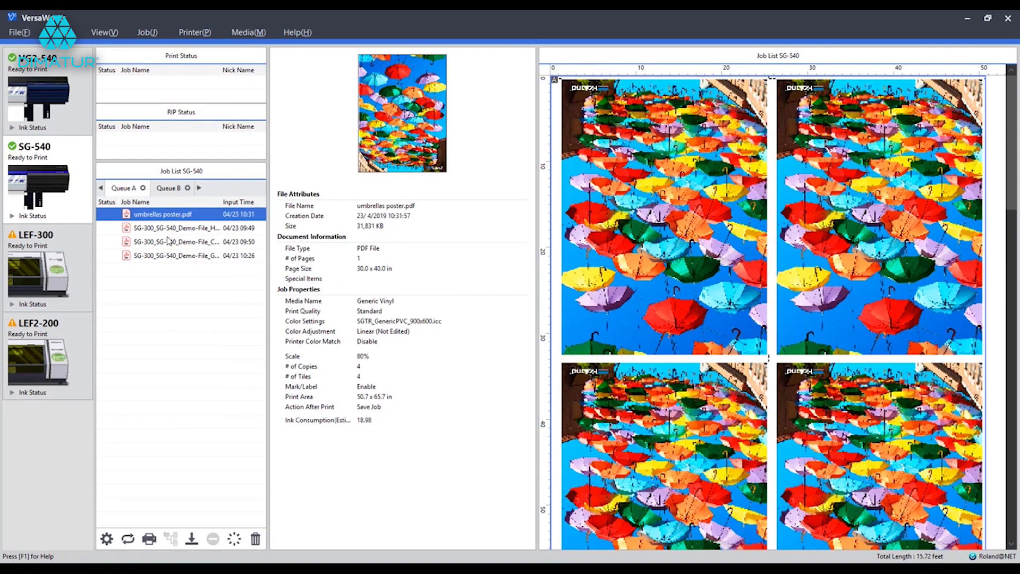
Step: Select the SG-300_SG-540_Demo-File_Champion-Blue.pdf job in Queue A to show its properties
click(168, 240)
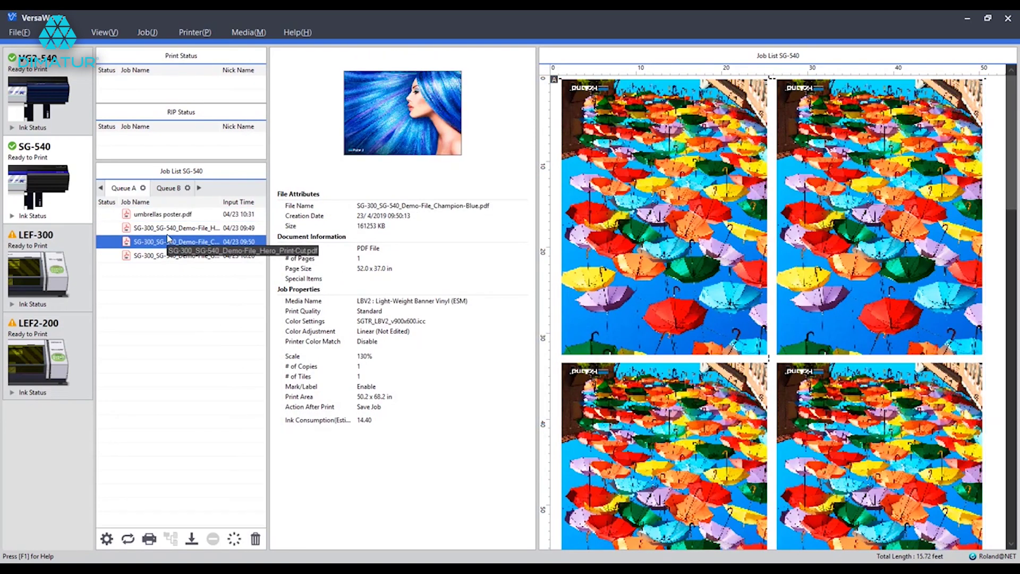